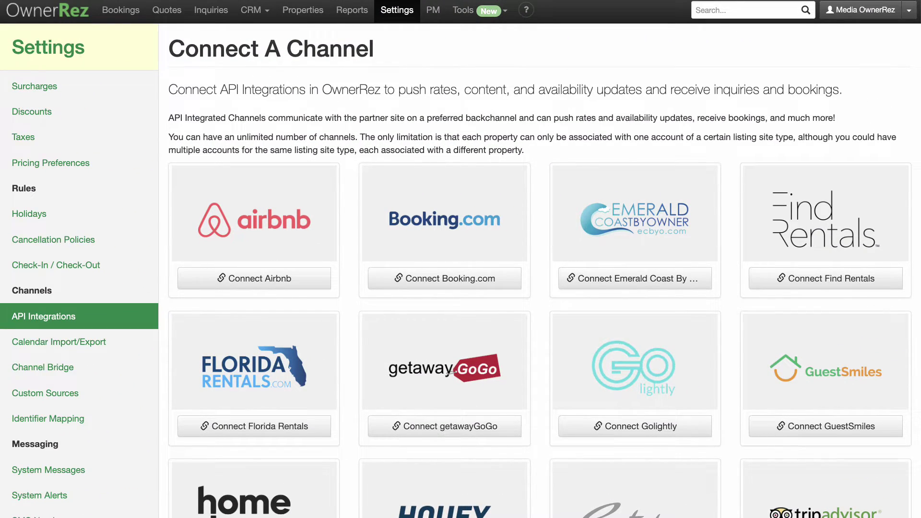
From Settings, open the API Integrations partner list and start a new Vrbo channel
scroll(544, 269, "down", 5)
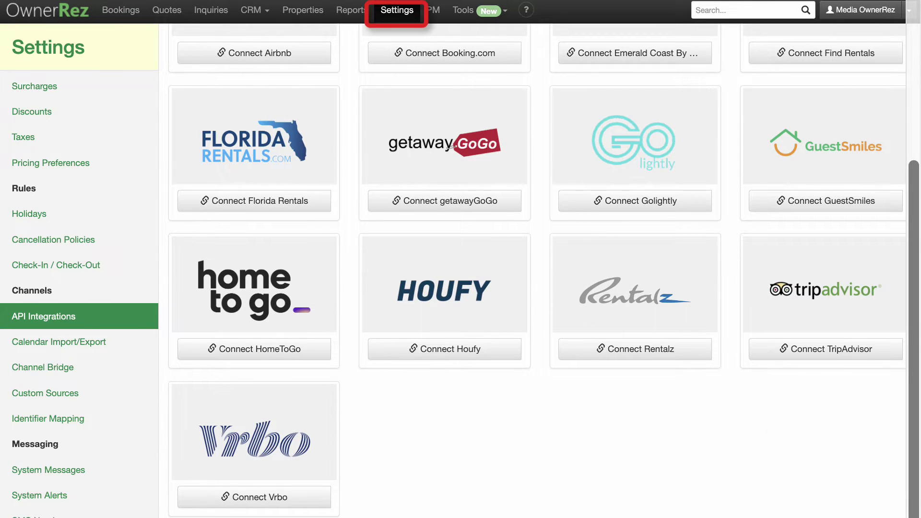
left_click(399, 15)
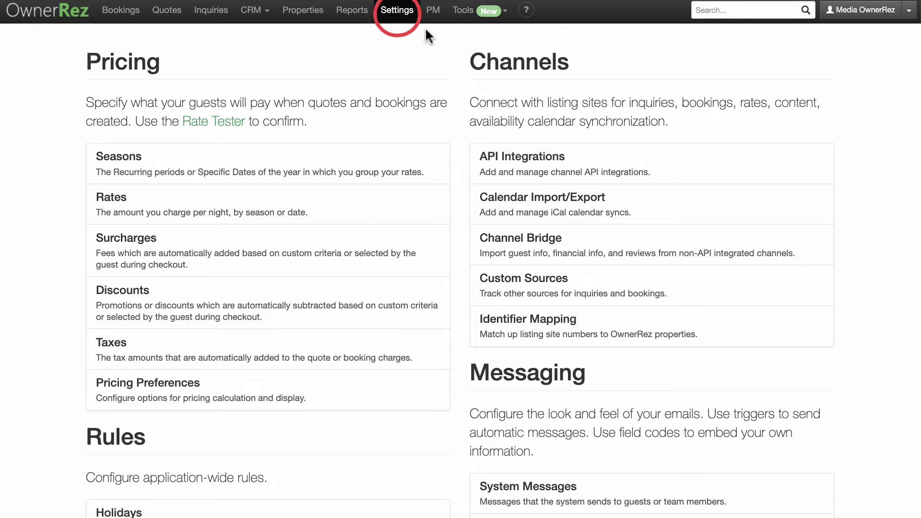
left_click(686, 170)
scroll(684, 165, "down", 5)
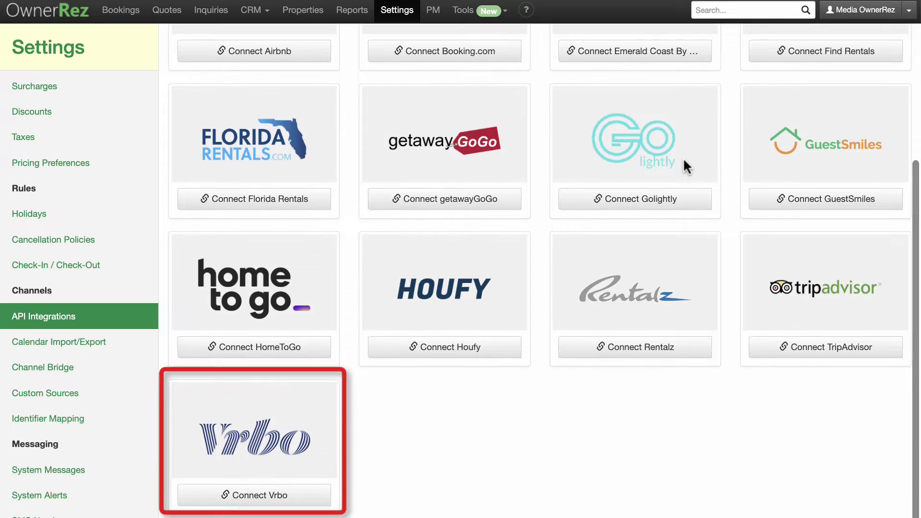
left_click(318, 497)
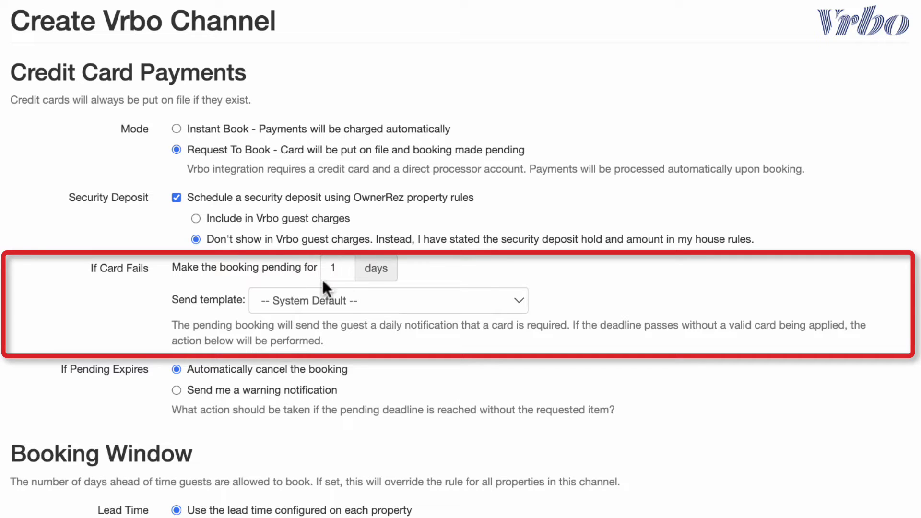
Leave the failed-card notice template at System Default for the 1-day pending period
left_click(361, 301)
left_click(364, 303)
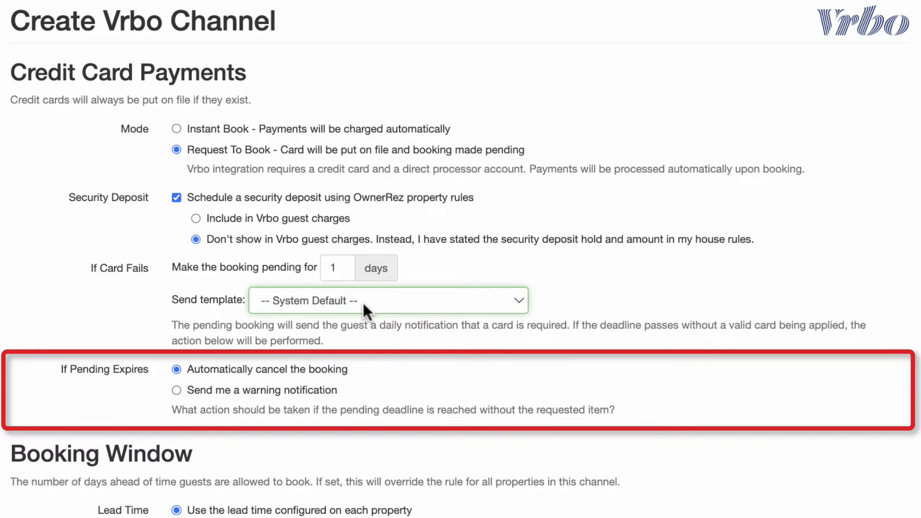
scroll(361, 301, "down", 5)
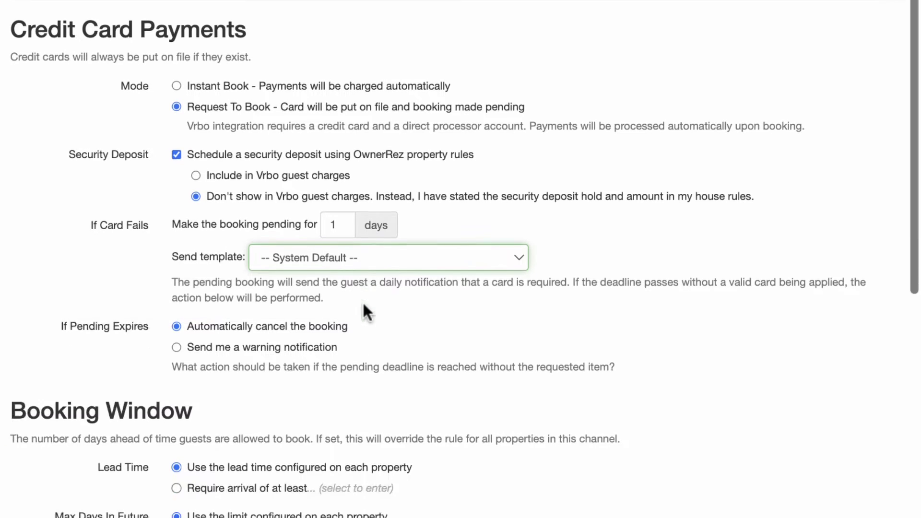
In Channel Rules, confirm the Strict cancellation policy: 100% refund 60+ days before arrival
scroll(361, 301, "down", 6)
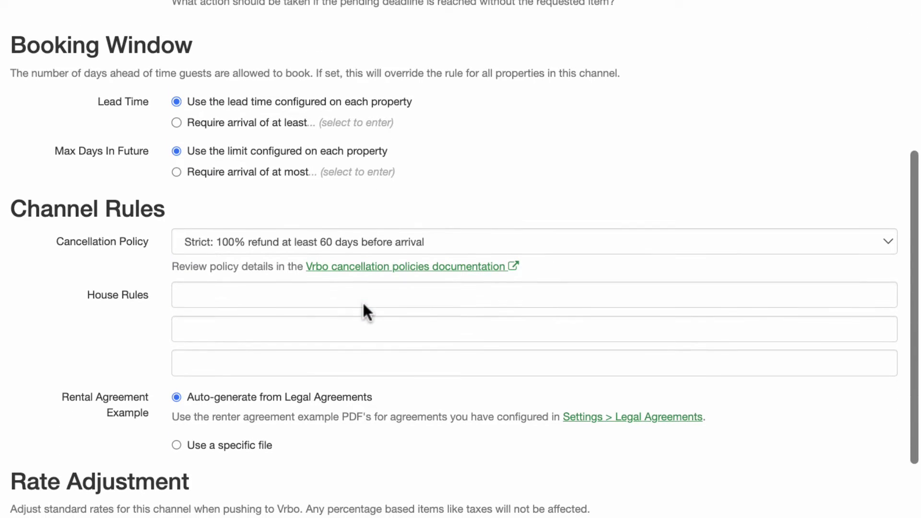
scroll(363, 304, "down", 1)
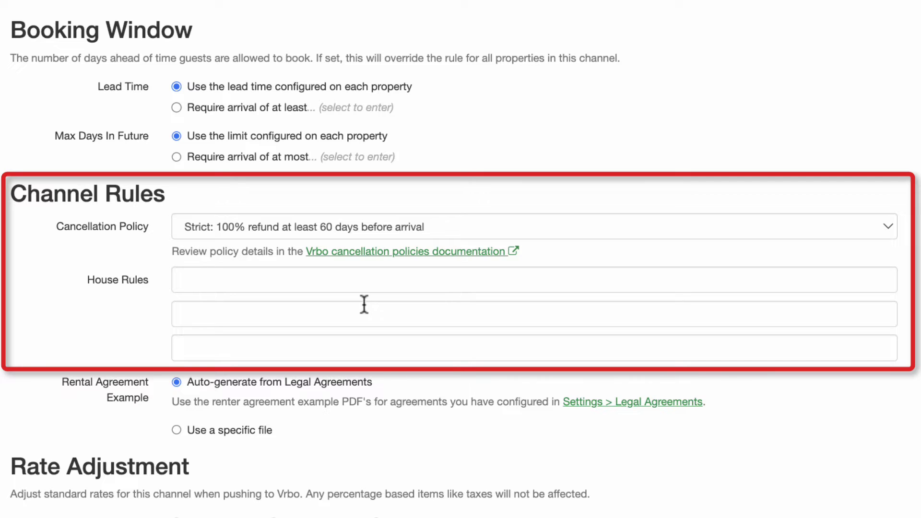
left_click(397, 225)
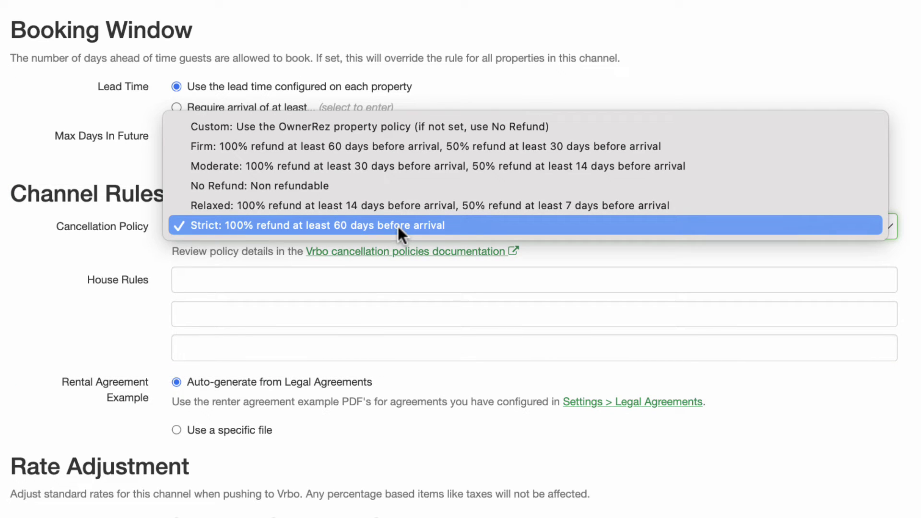
left_click(398, 226)
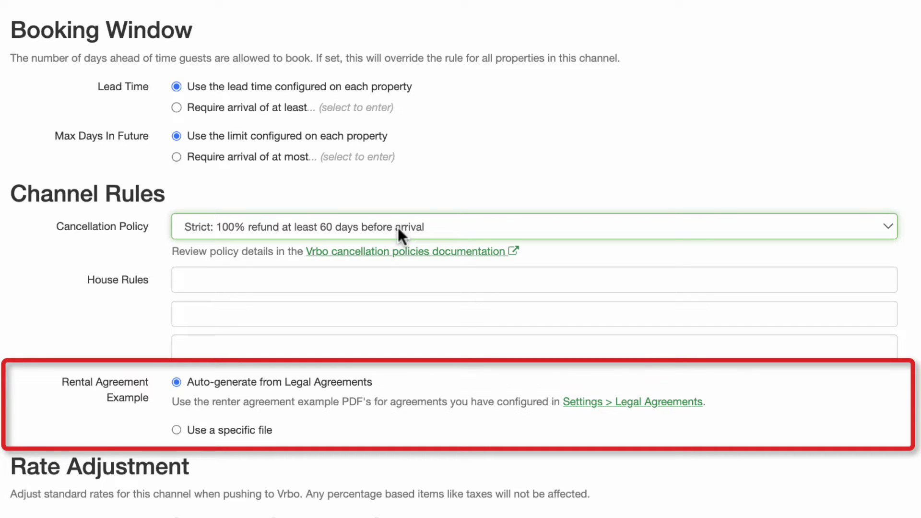
scroll(398, 227, "down", 8)
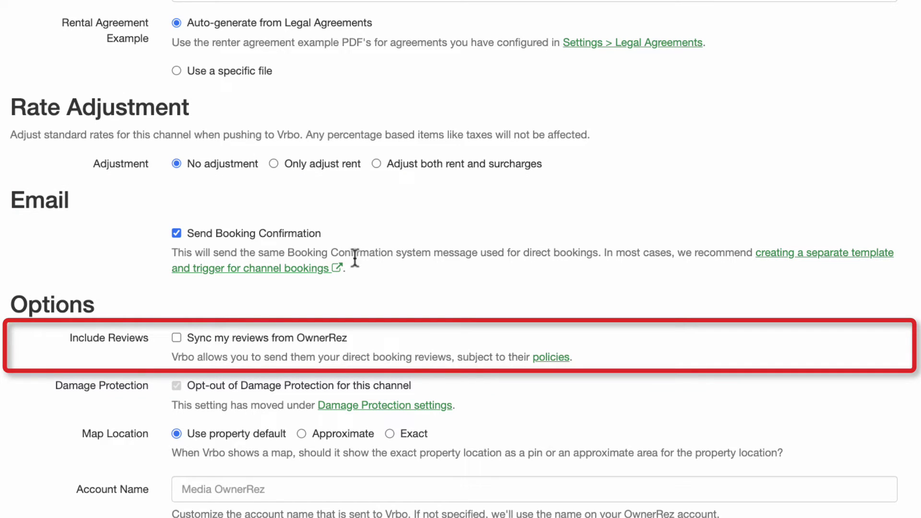
left_click(177, 337)
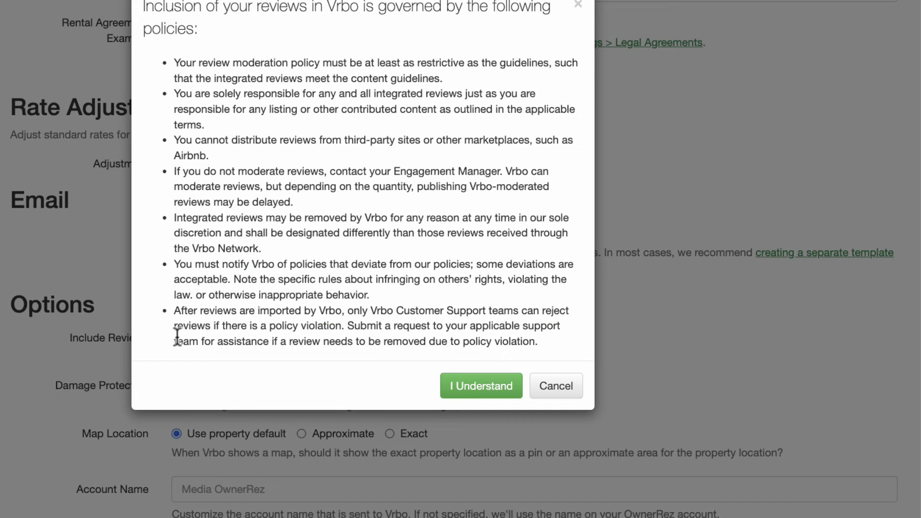
left_click(508, 384)
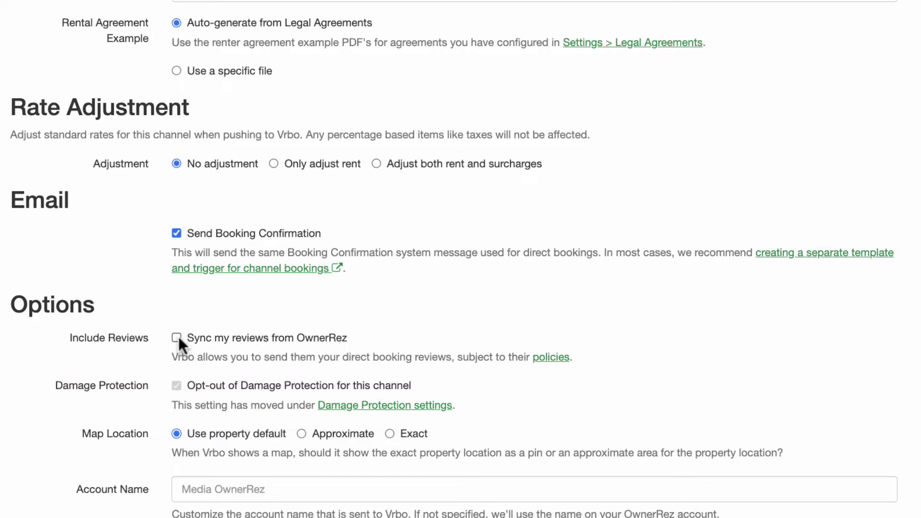
left_click(302, 433)
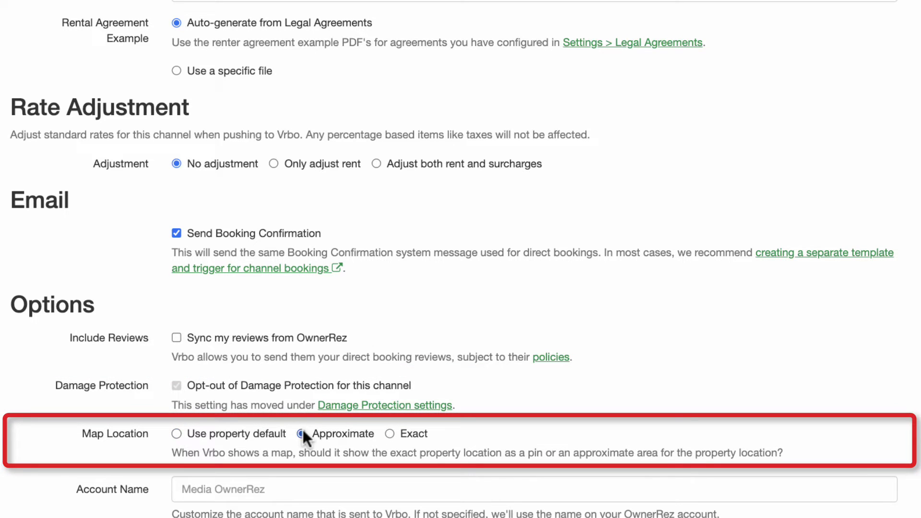
left_click(389, 434)
left_click(177, 433)
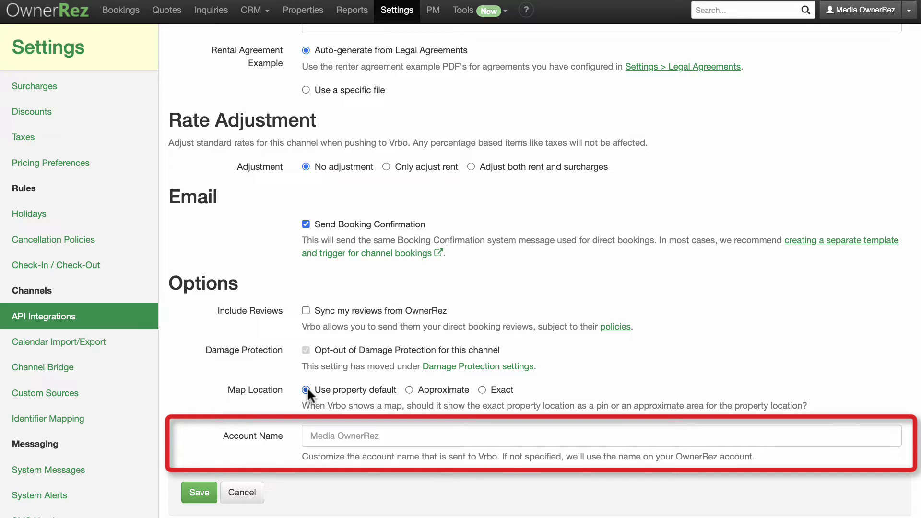
Save the Vrbo channel and review per-property policies: Request To Book, Strict, lead time 1
left_click(202, 494)
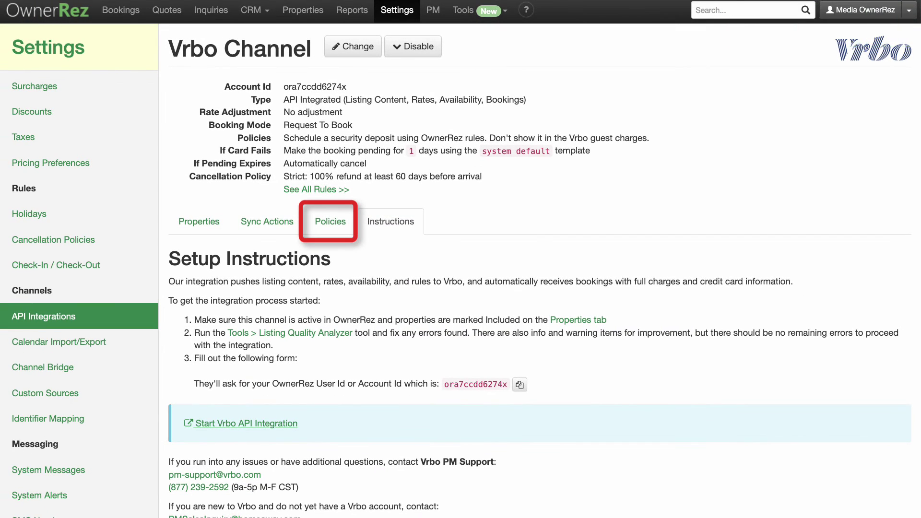
left_click(327, 225)
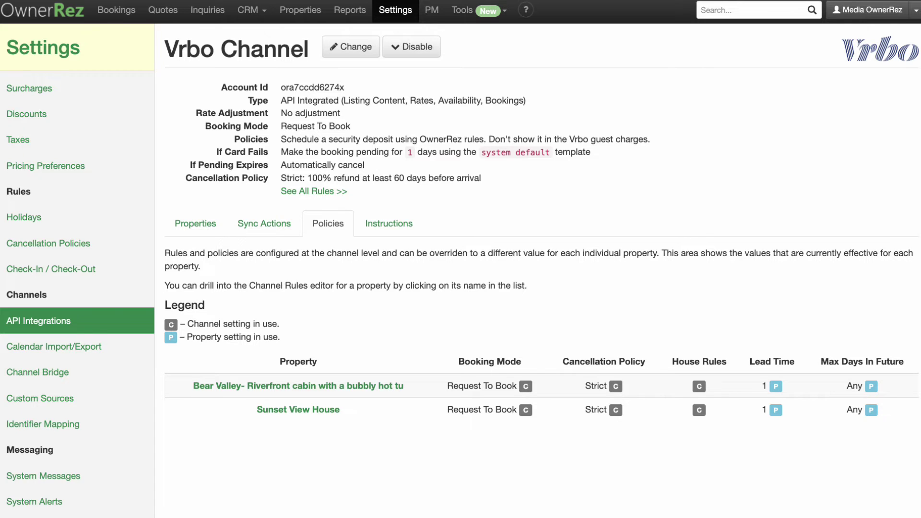
Open Change Property Mappings, showing Bear Valley and Sunset View House included, Poppy's Hideaway Missing Rates
left_click(212, 229)
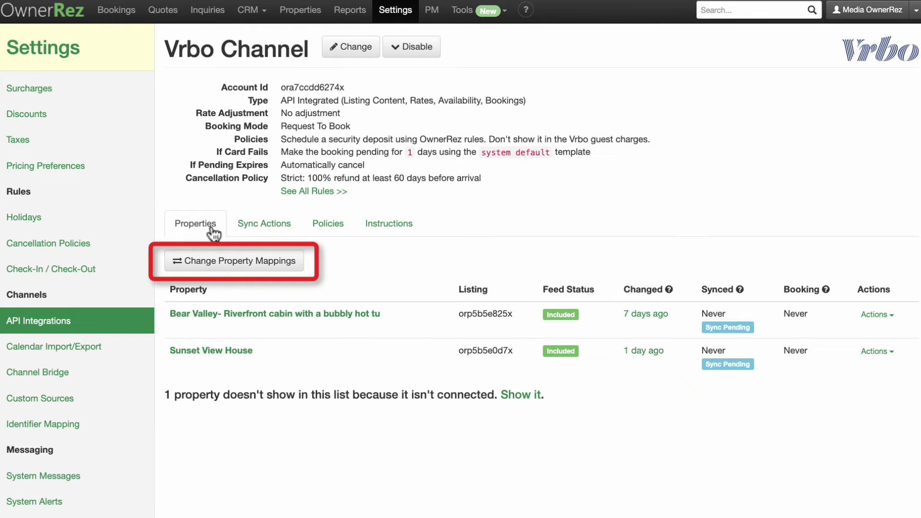
left_click(261, 266)
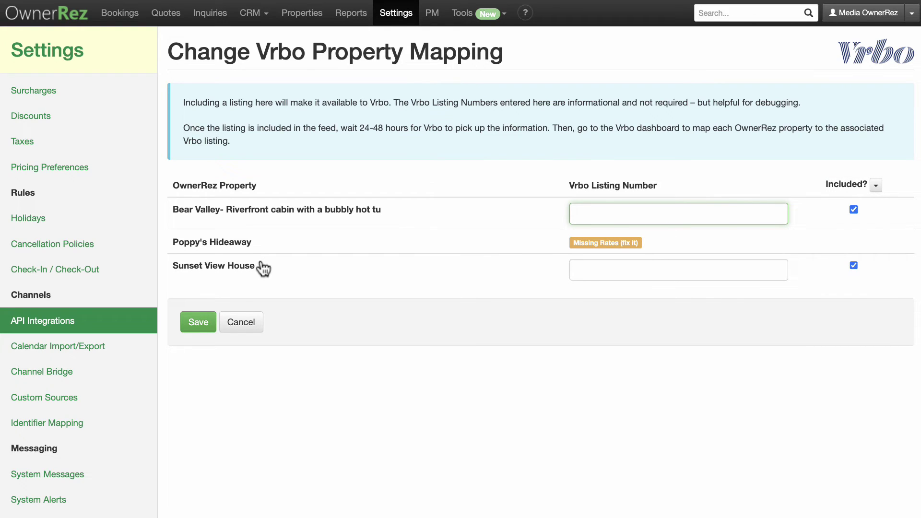
Save mappings with Bear Valley and Sunset View House included, then view Setup Instructions
left_click(204, 323)
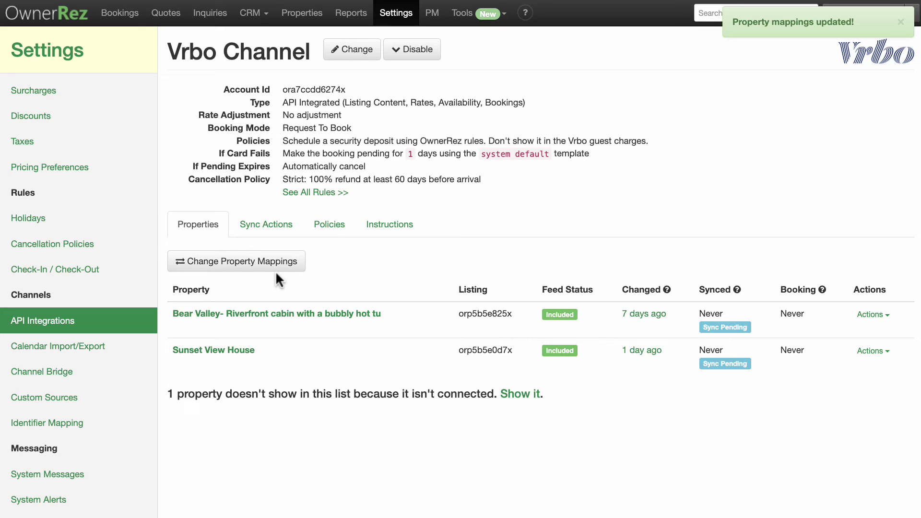
left_click(382, 224)
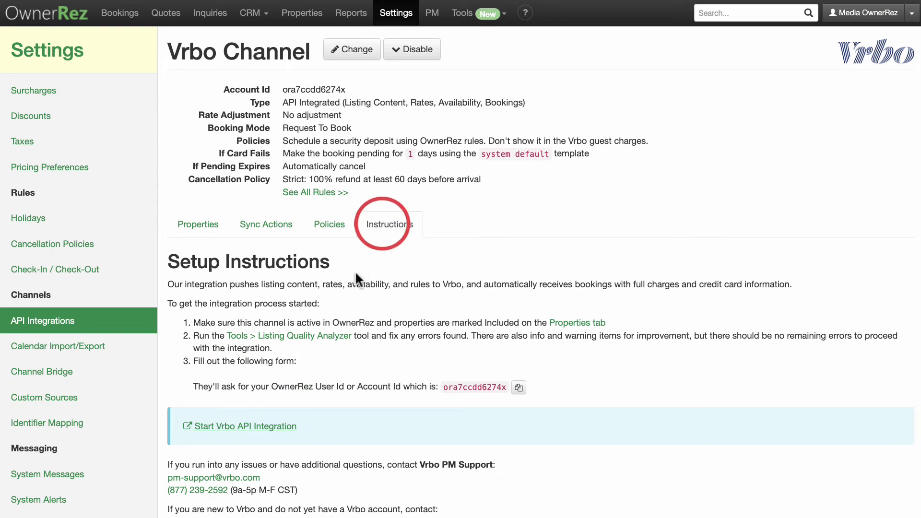
Look over the Listing Quality Analyzer and the Calendar Import/Export settings
left_click(330, 336)
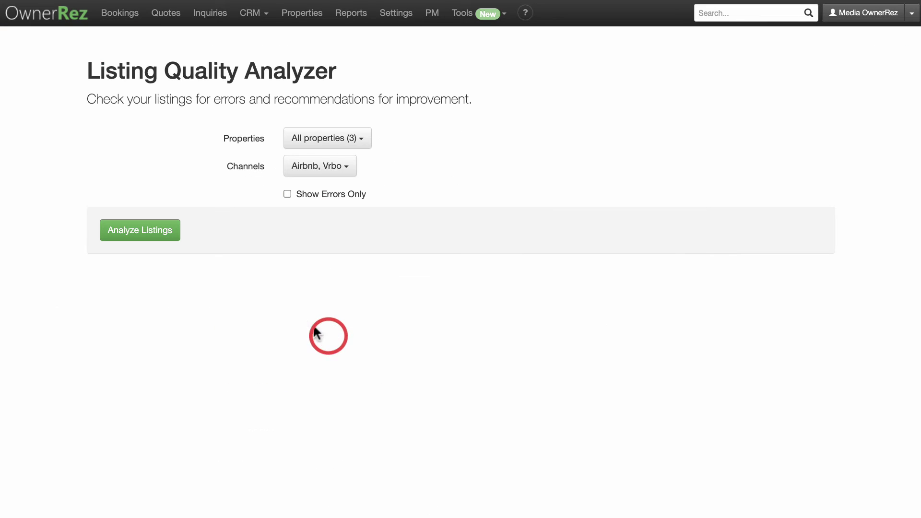
left_click(393, 13)
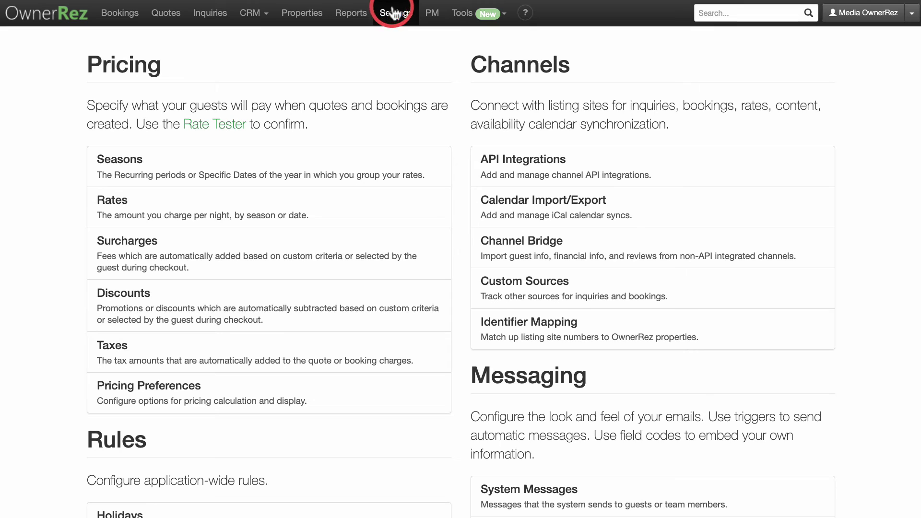
left_click(477, 211)
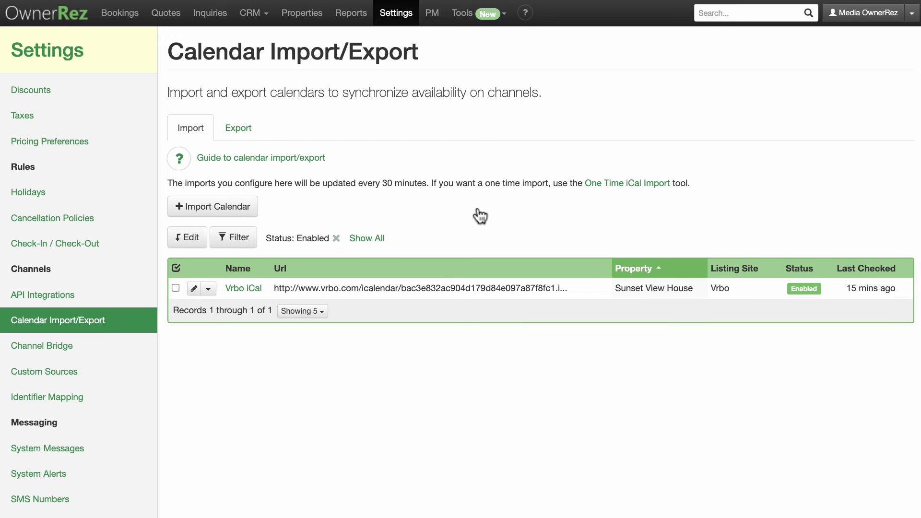
Return to the Vrbo channel's details through Settings > API Integrations
left_click(401, 13)
left_click(478, 171)
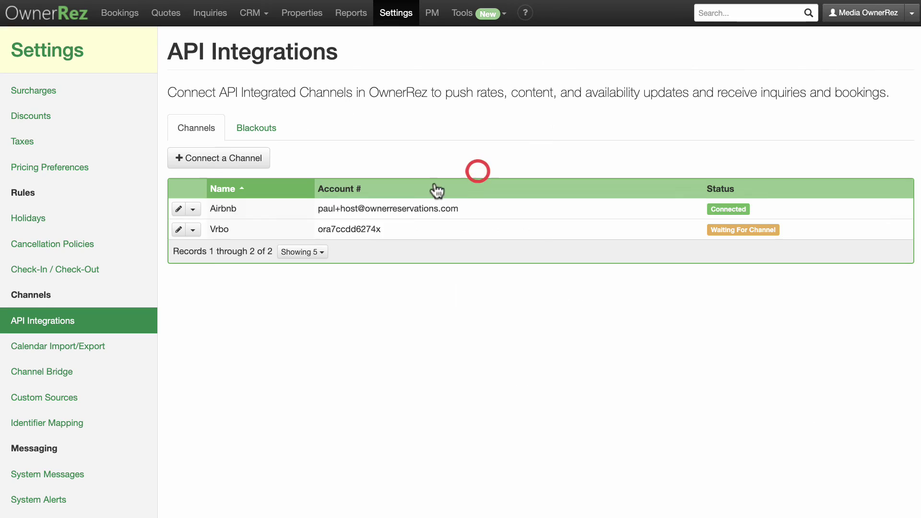
left_click(238, 230)
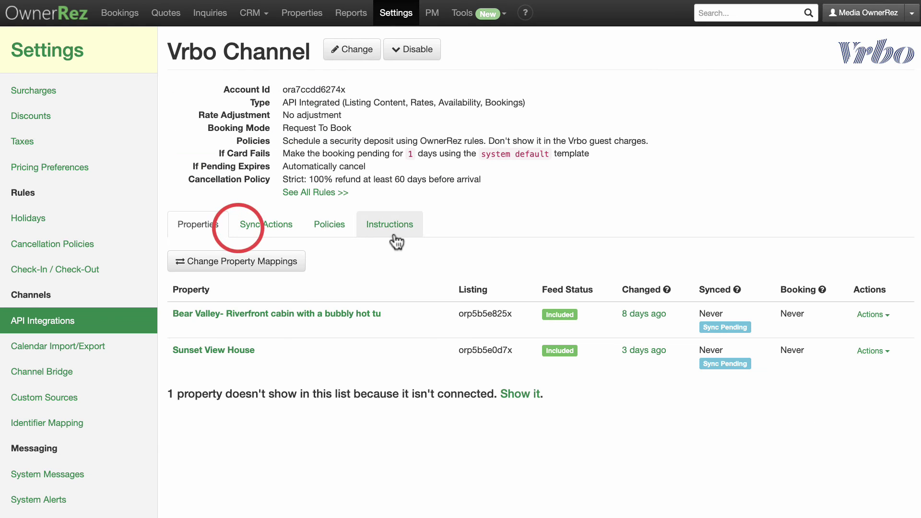
Show the Vrbo Setup Instructions and copy the OwnerRez Account Id
left_click(396, 238)
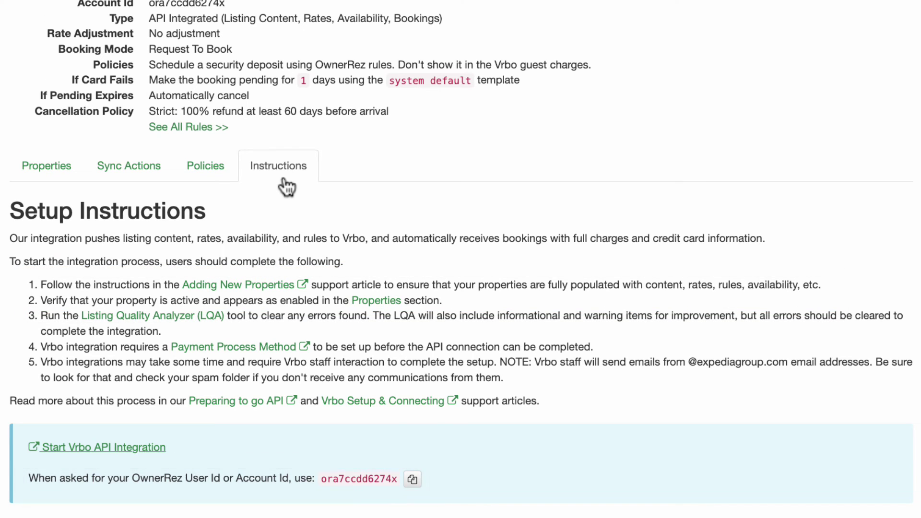
left_click(412, 479)
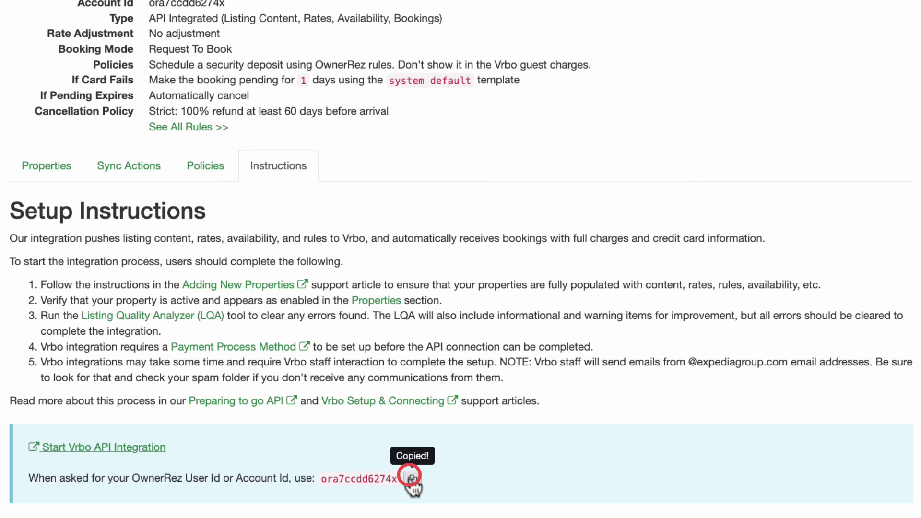
Open Vrbo's Self-Service Onboarding page, then scroll OwnerRez's Instructions to support contacts and mappings
left_click(154, 449)
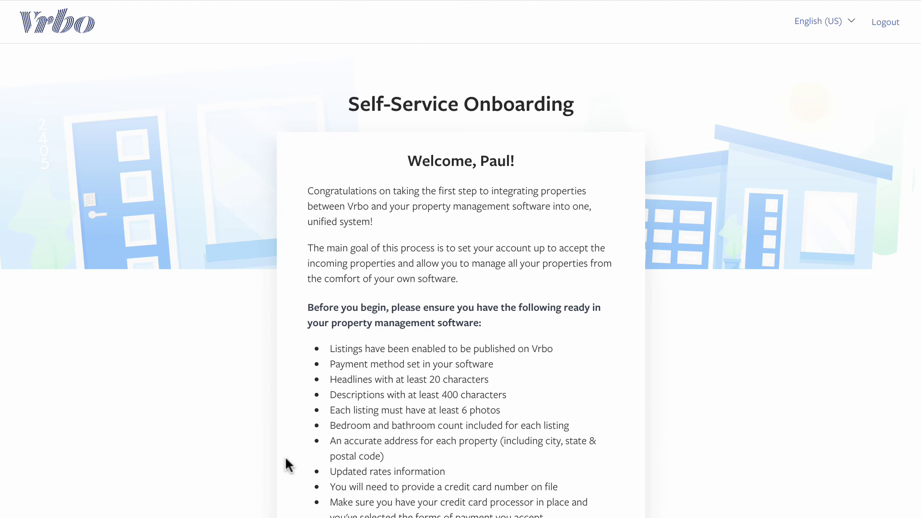
scroll(286, 459, "down", 2)
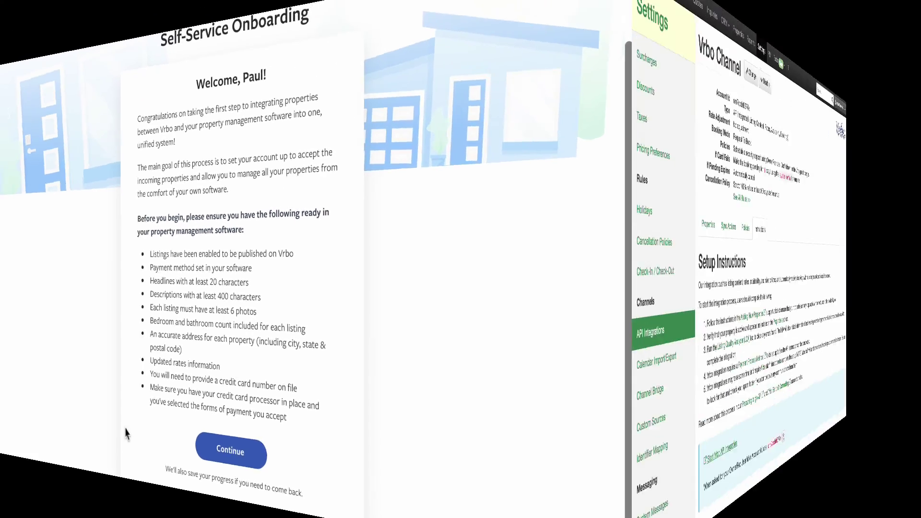
scroll(543, 268, "down", 4)
scroll(543, 269, "down", 3)
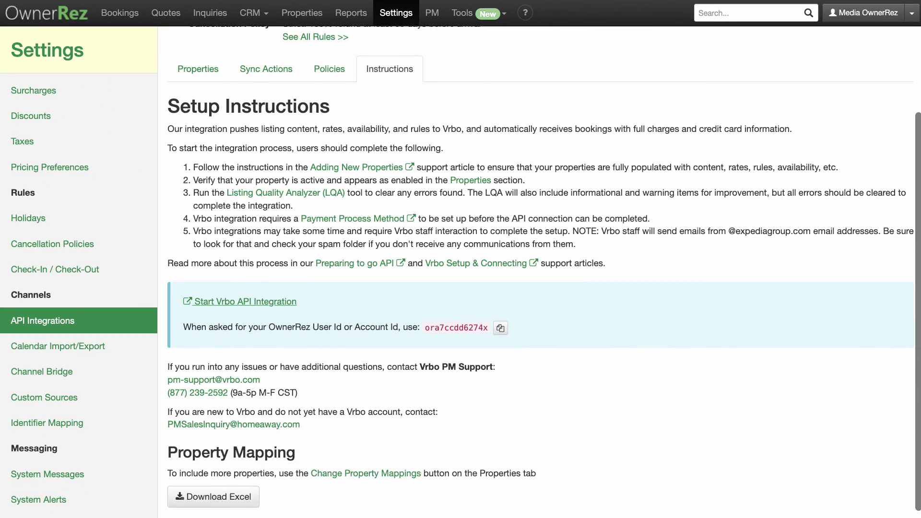